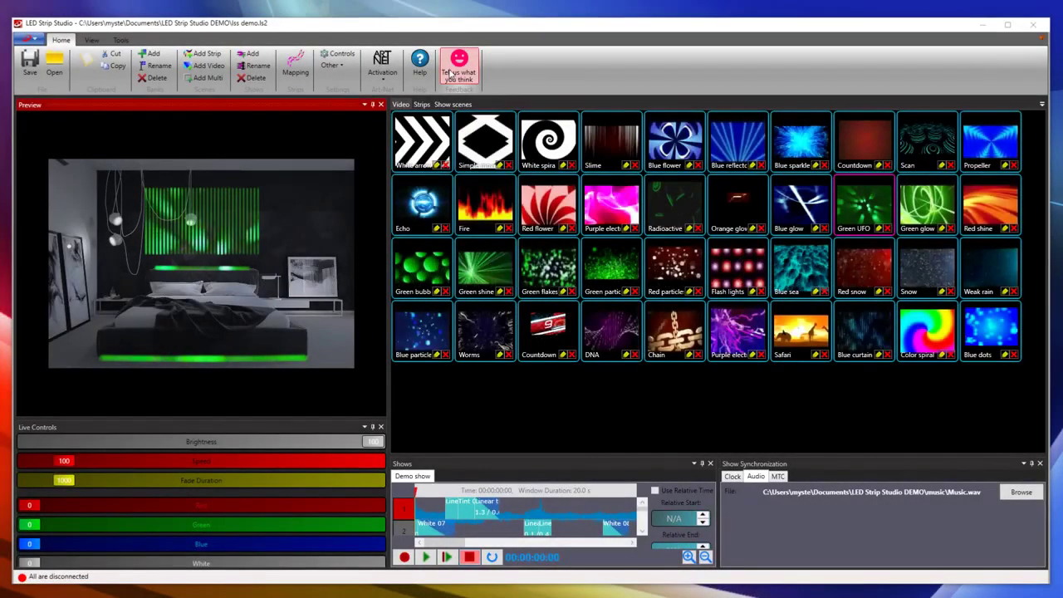
# - Send feedback with a 'don't like' note and an 'It would be better if' suggestion
pyautogui.click(459, 69)
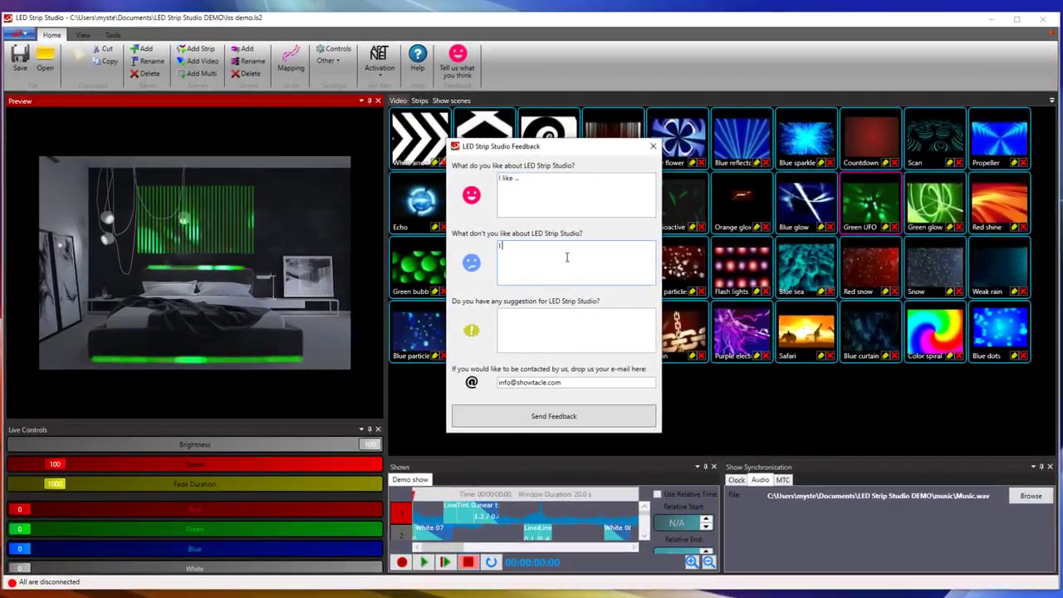
pyautogui.write("don't like ..")
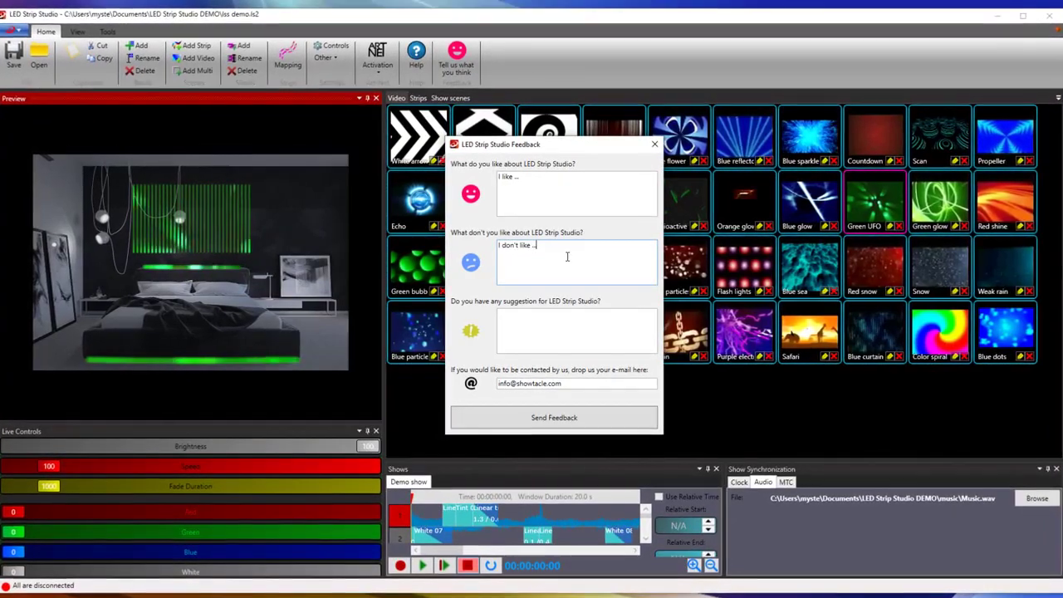
pyautogui.click(535, 333)
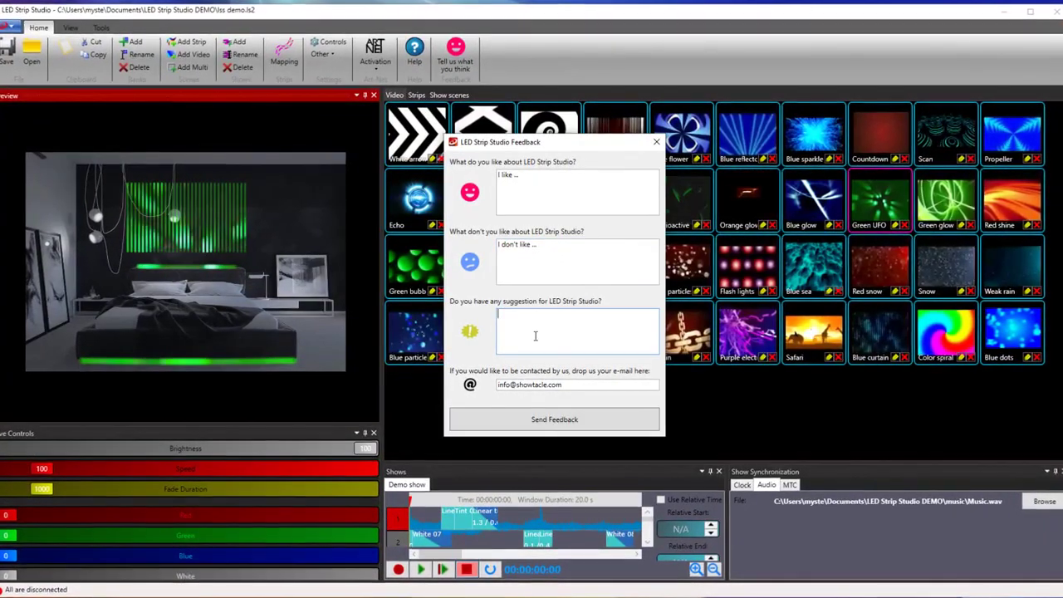
pyautogui.write('It would be')
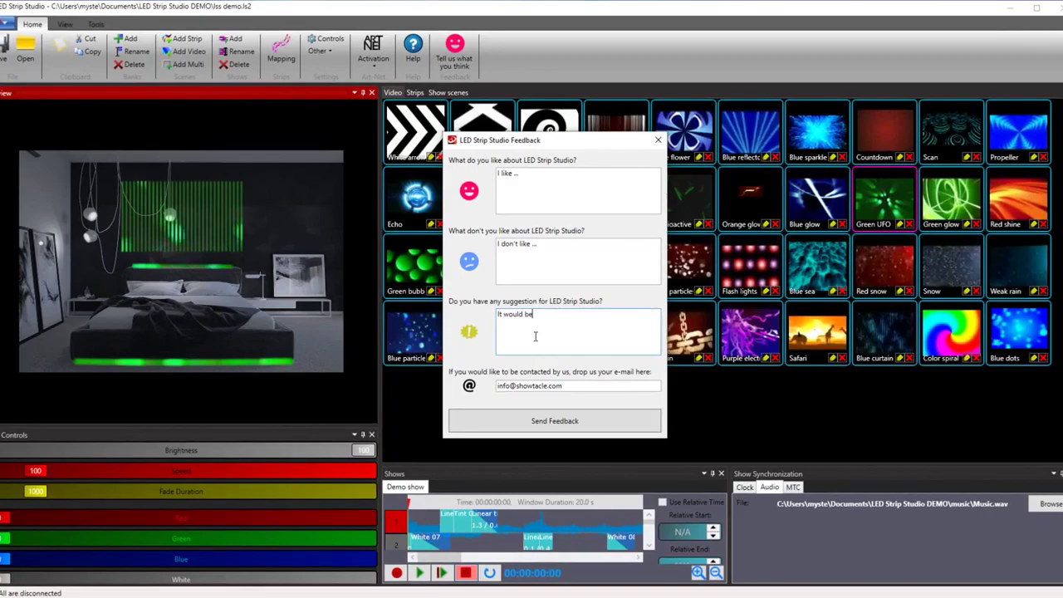
pyautogui.write(' better if')
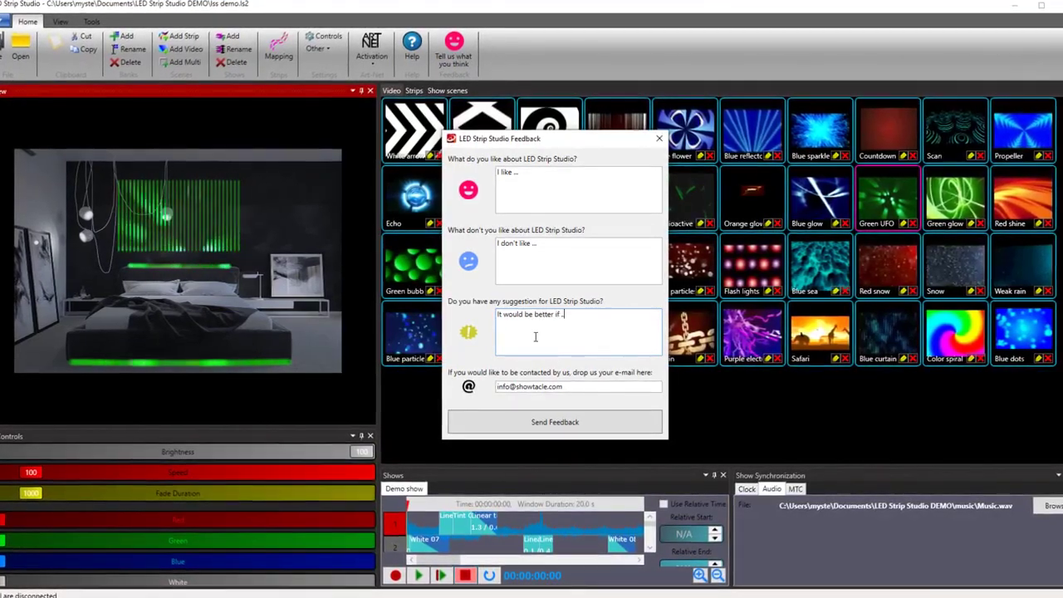
pyautogui.write(' ...')
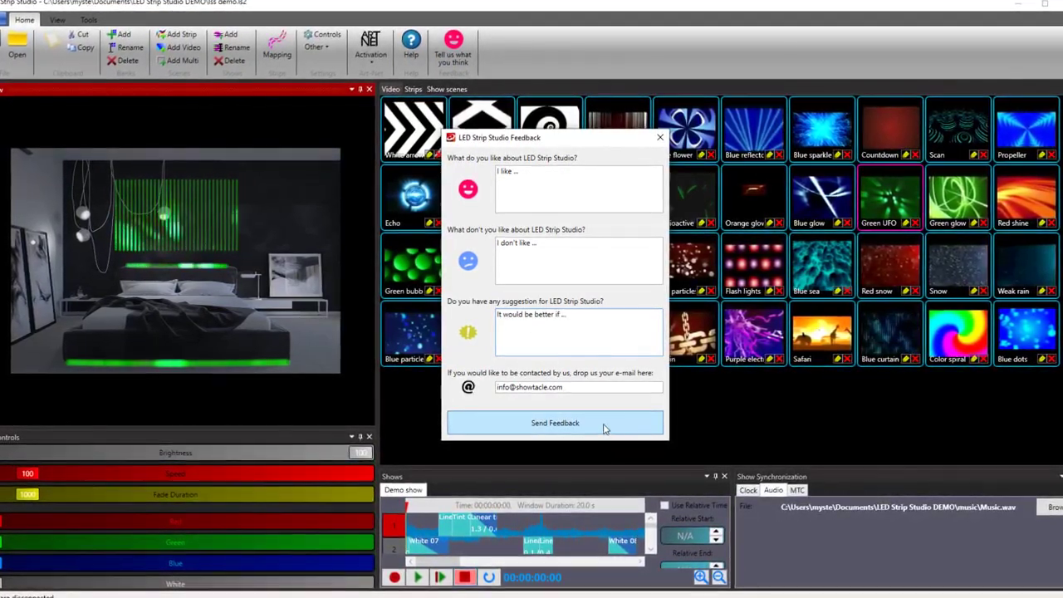
pyautogui.click(603, 428)
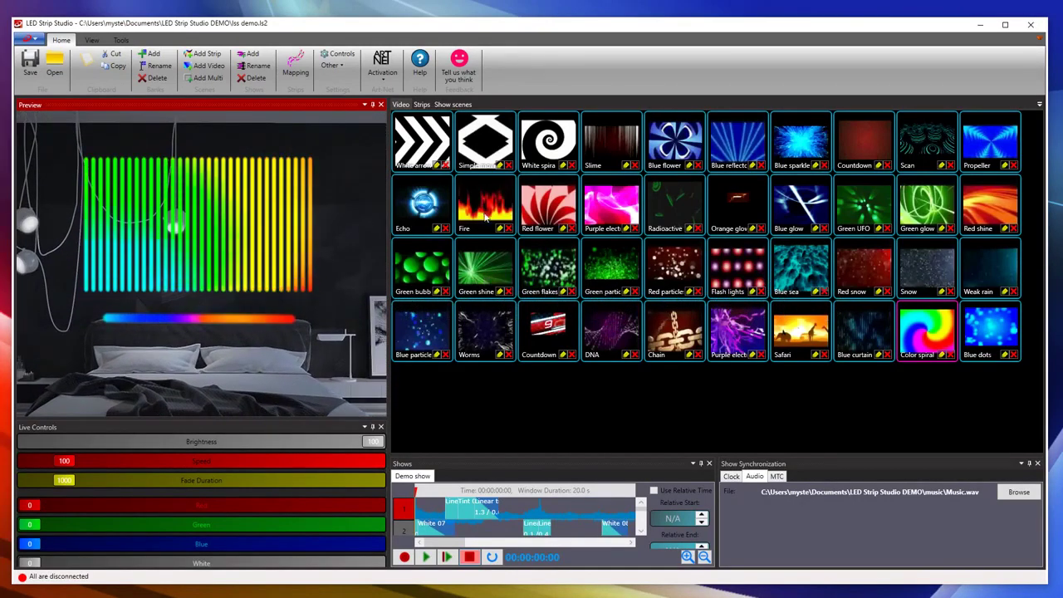
# - Play the Fire, Purple electricity and then Blue glow scenes on the strips
pyautogui.click(490, 214)
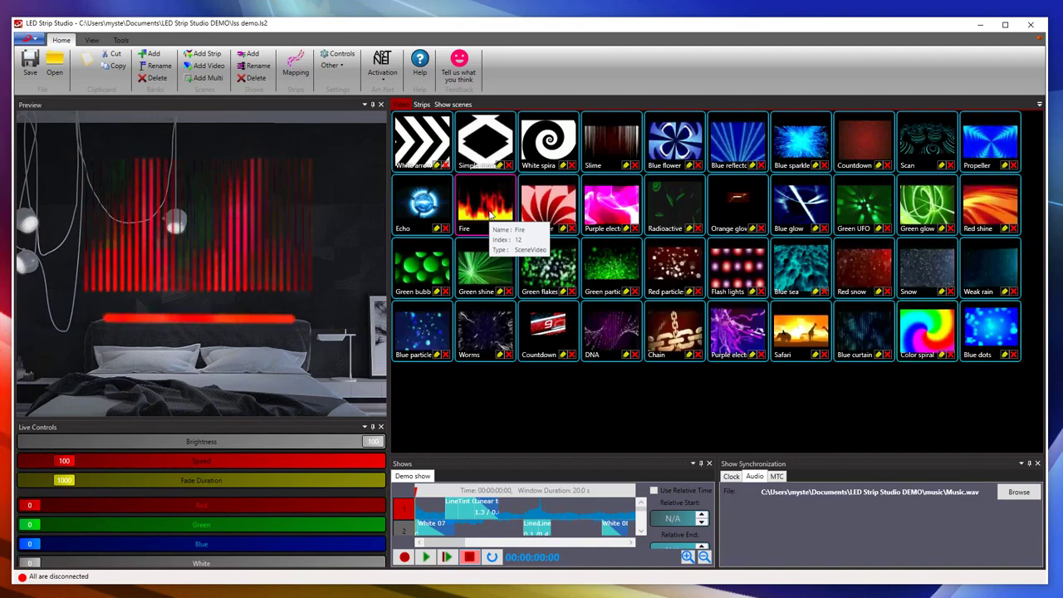
pyautogui.click(610, 208)
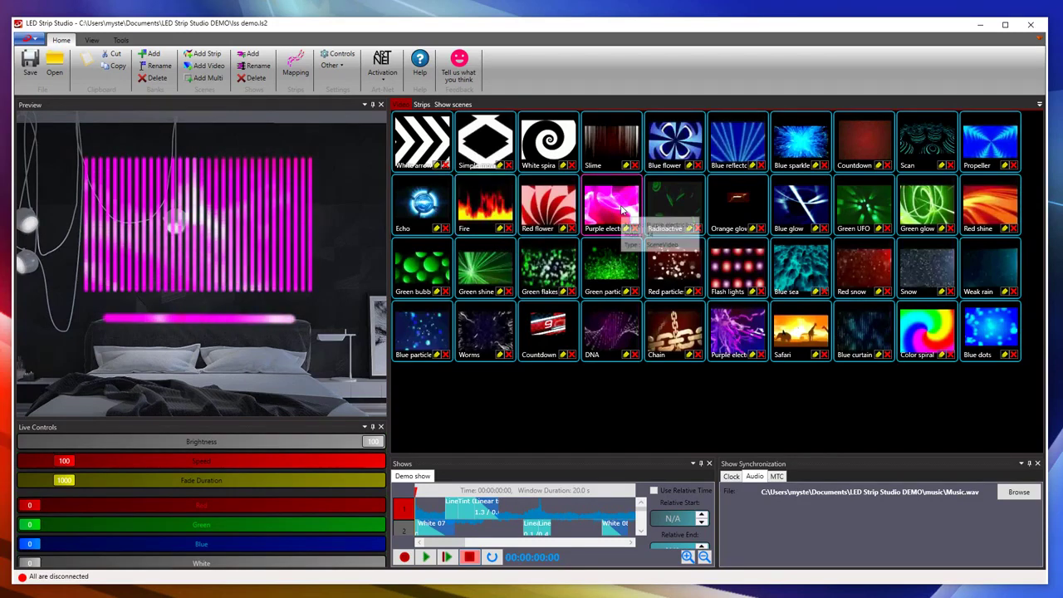
pyautogui.click(810, 210)
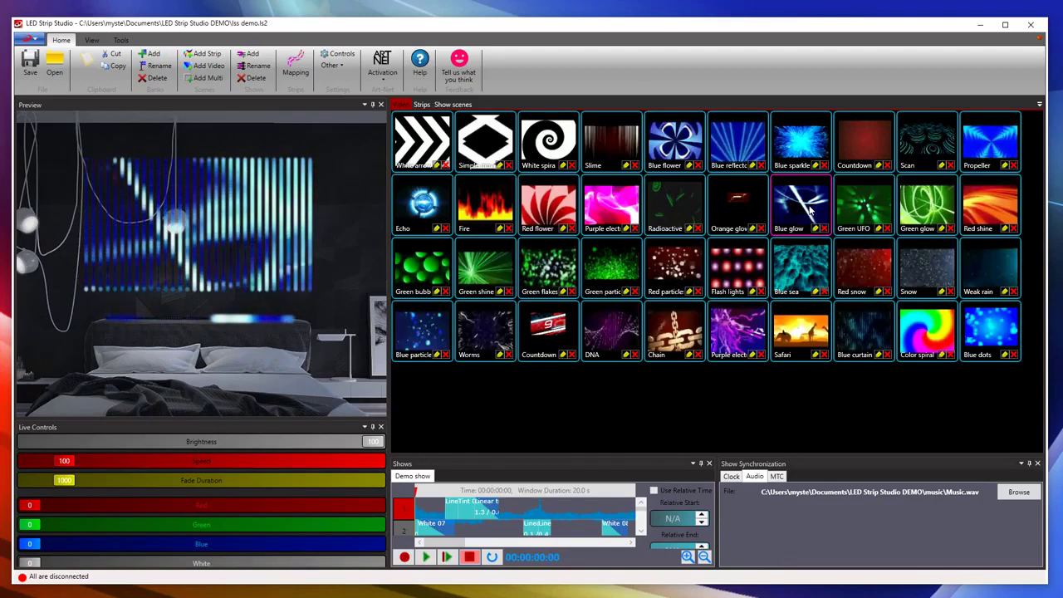
# - Zoom into the bedroom preview and reset it to the full-room view
pyautogui.rightClick(199, 299)
pyautogui.scroll(2, 166, 290)
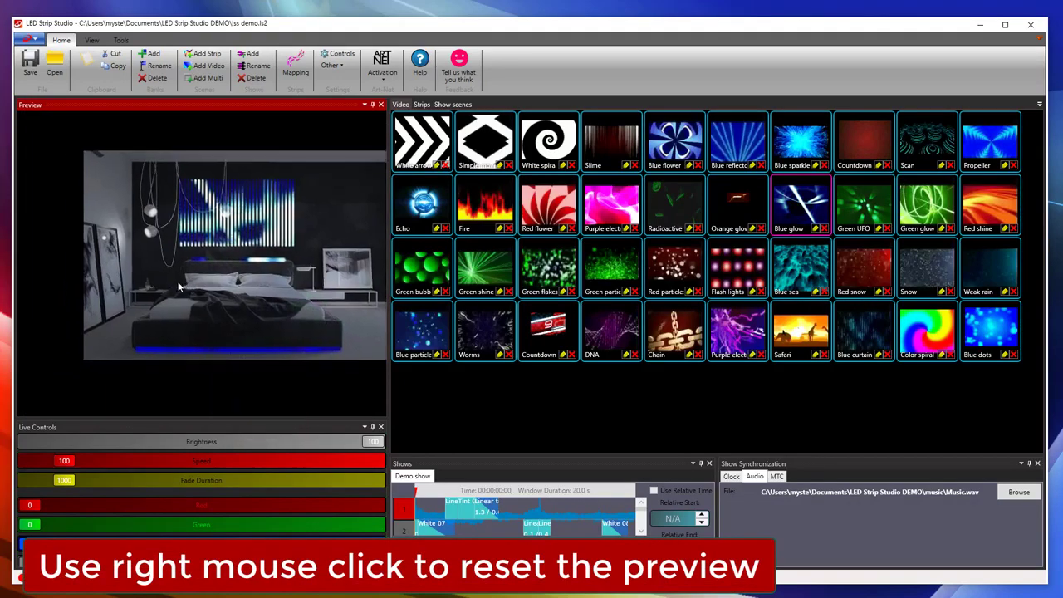
pyautogui.scroll(2, 229, 290)
pyautogui.scroll(2, 228, 291)
pyautogui.scroll(2, 229, 291)
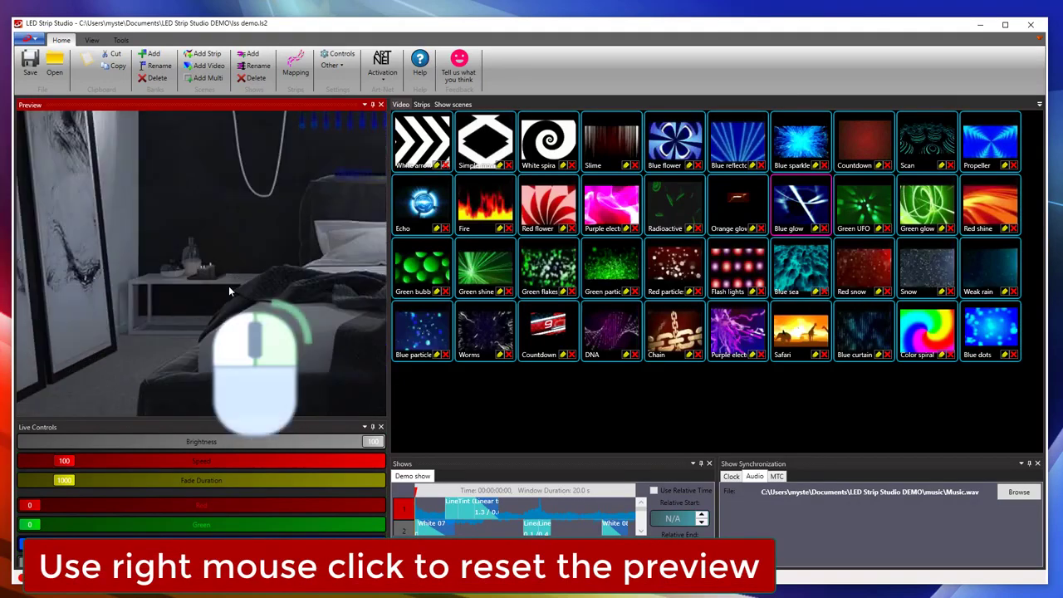
pyautogui.rightClick(229, 286)
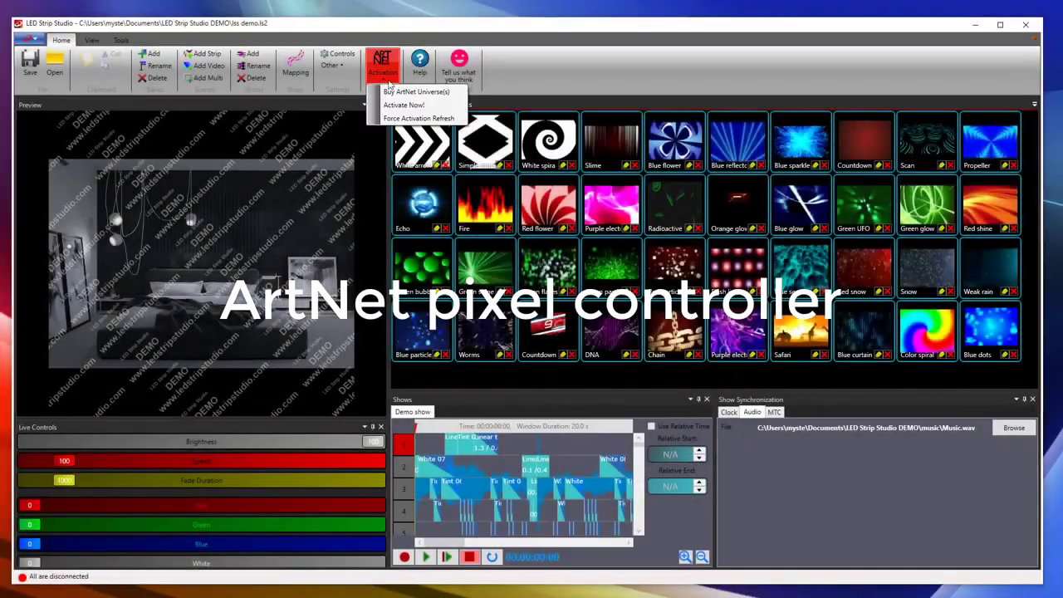
pyautogui.click(420, 92)
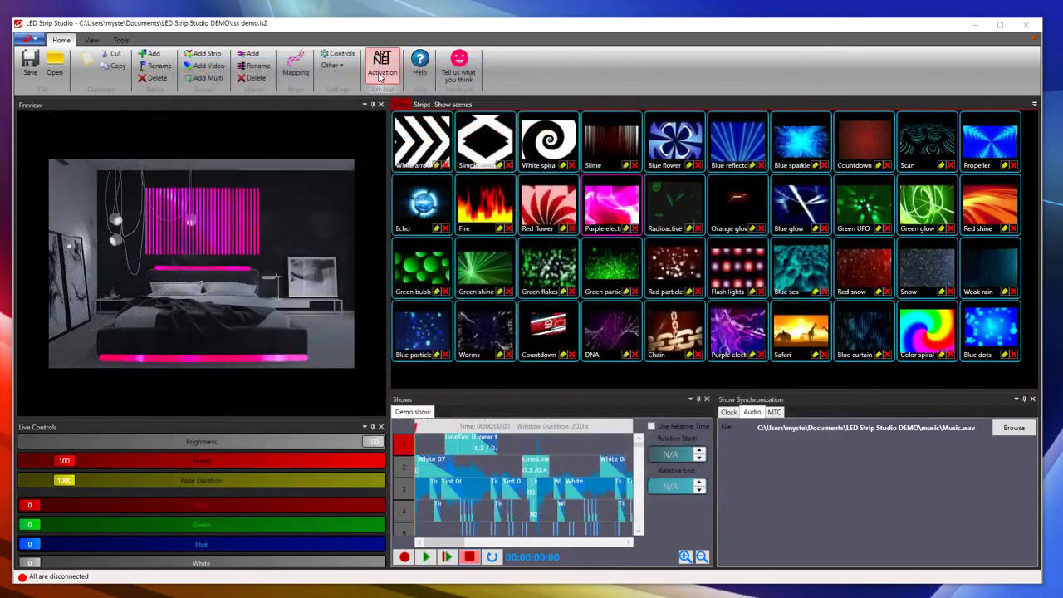
pyautogui.click(380, 77)
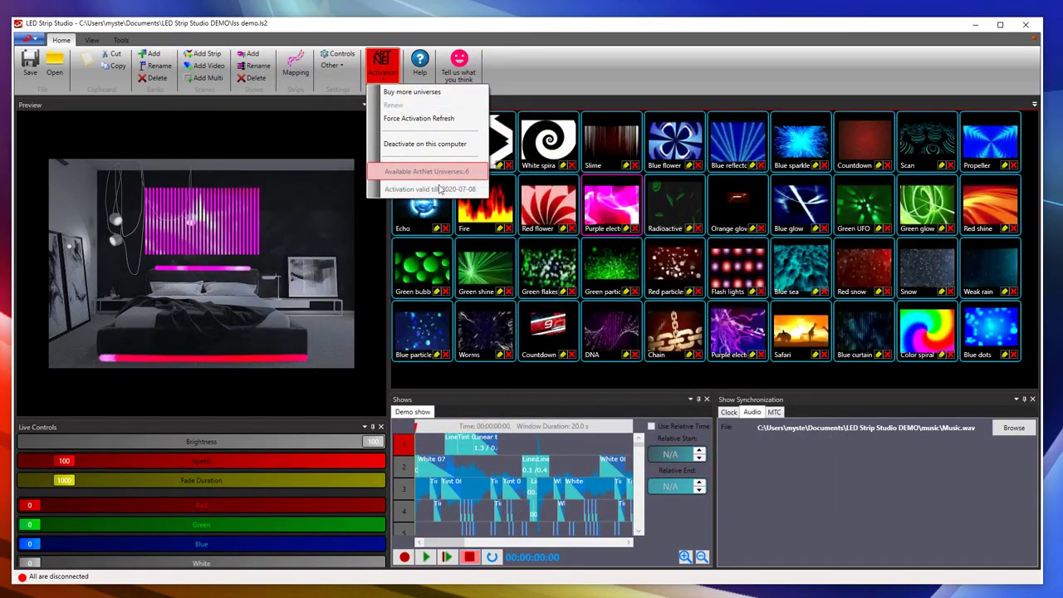
pyautogui.click(455, 193)
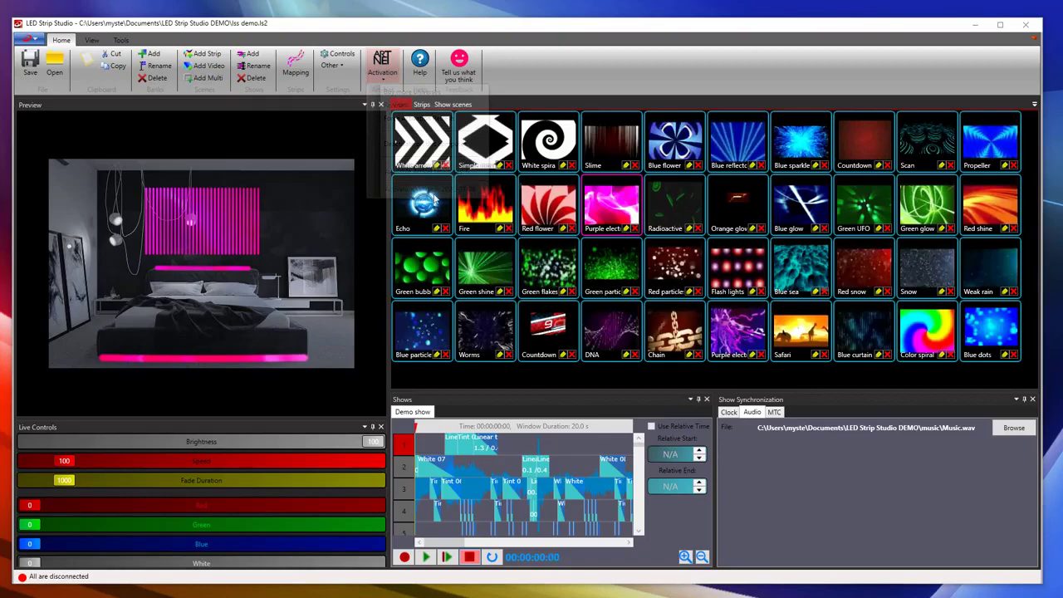
# - Open the ArtNet strip settings for Strip 2 in the Mapping panel
pyautogui.click(295, 77)
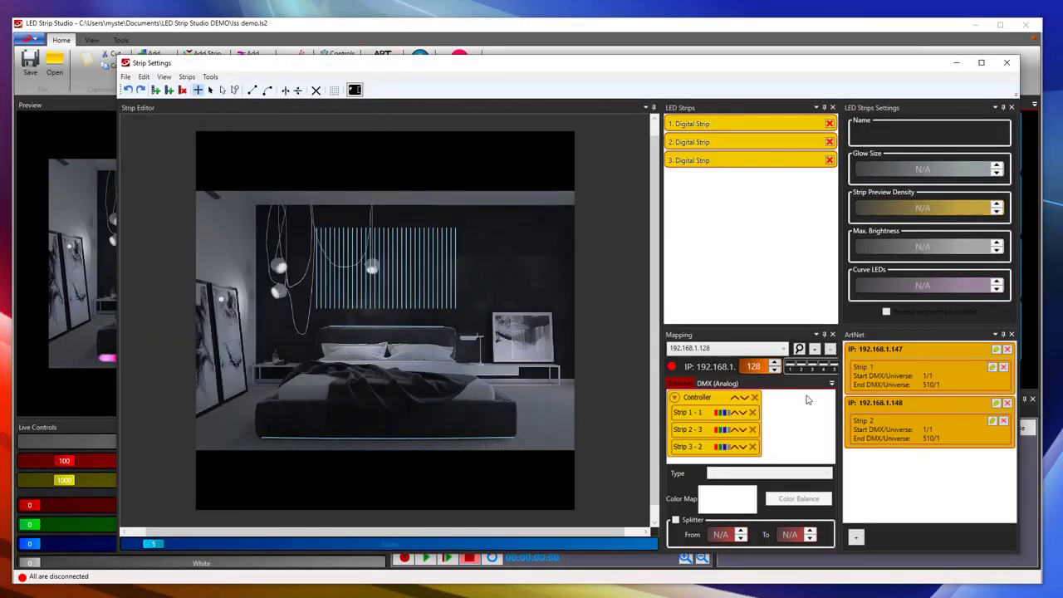
pyautogui.click(917, 419)
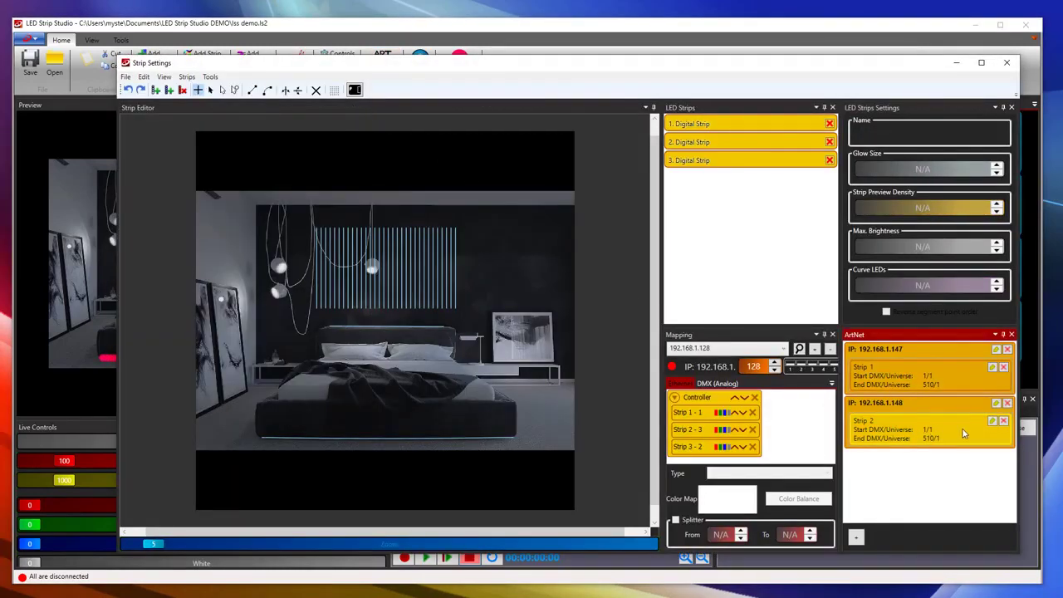
pyautogui.click(993, 422)
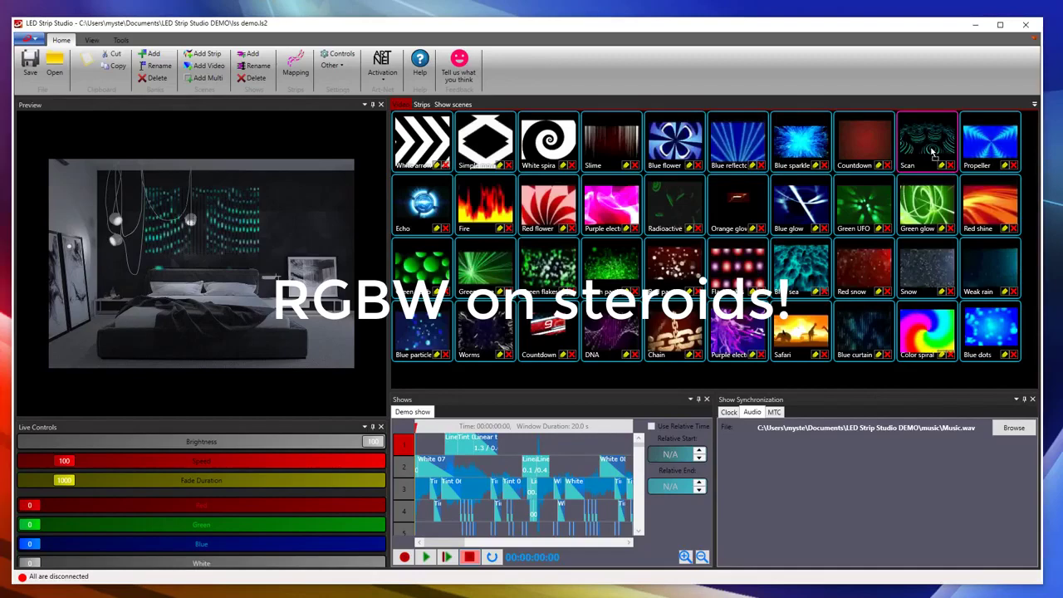
# - Set the Scan scene's low level colour with the White slider raised to about 114
pyautogui.click(940, 165)
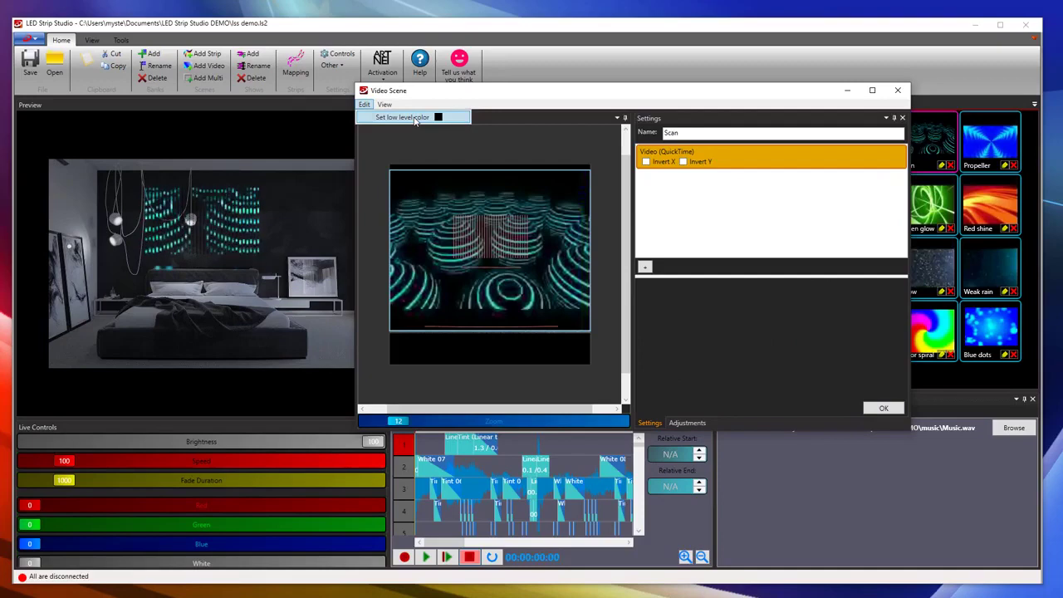
pyautogui.click(416, 118)
pyautogui.moveTo(140, 137); pyautogui.dragTo(617, 228)
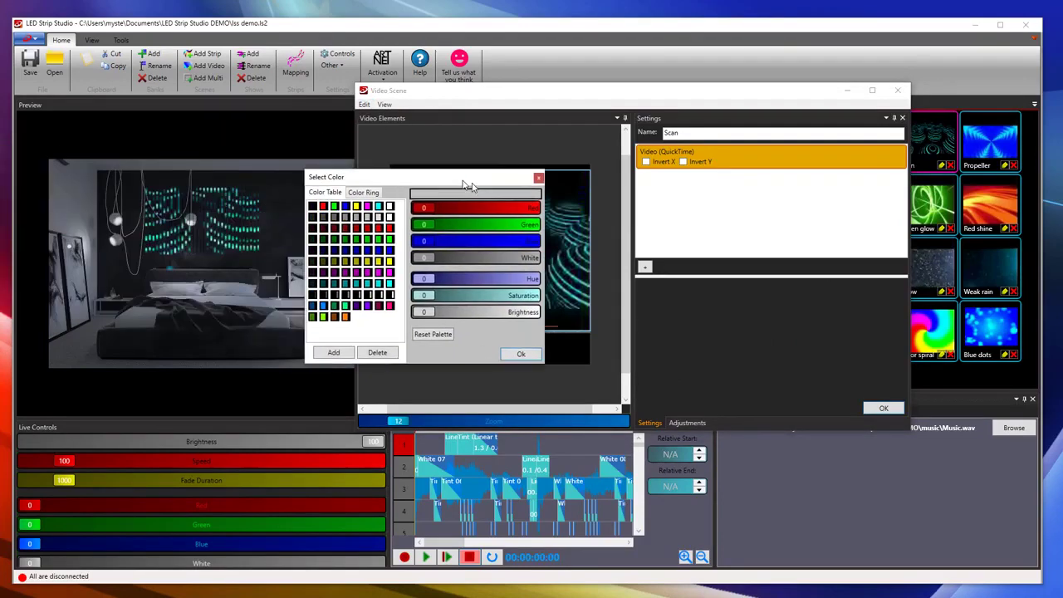
pyautogui.moveTo(583, 304); pyautogui.dragTo(598, 307)
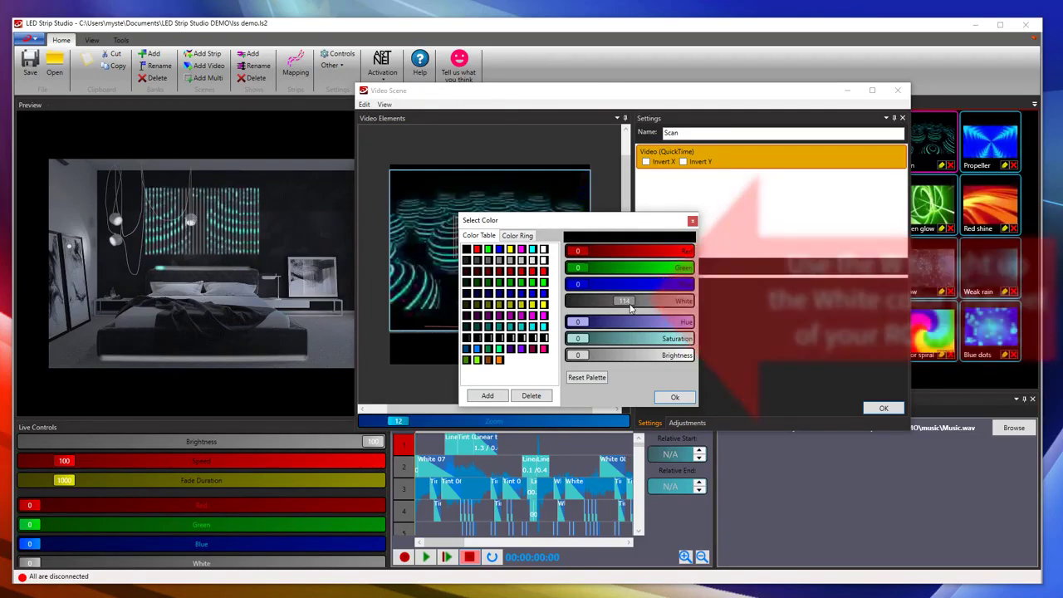
pyautogui.click(674, 398)
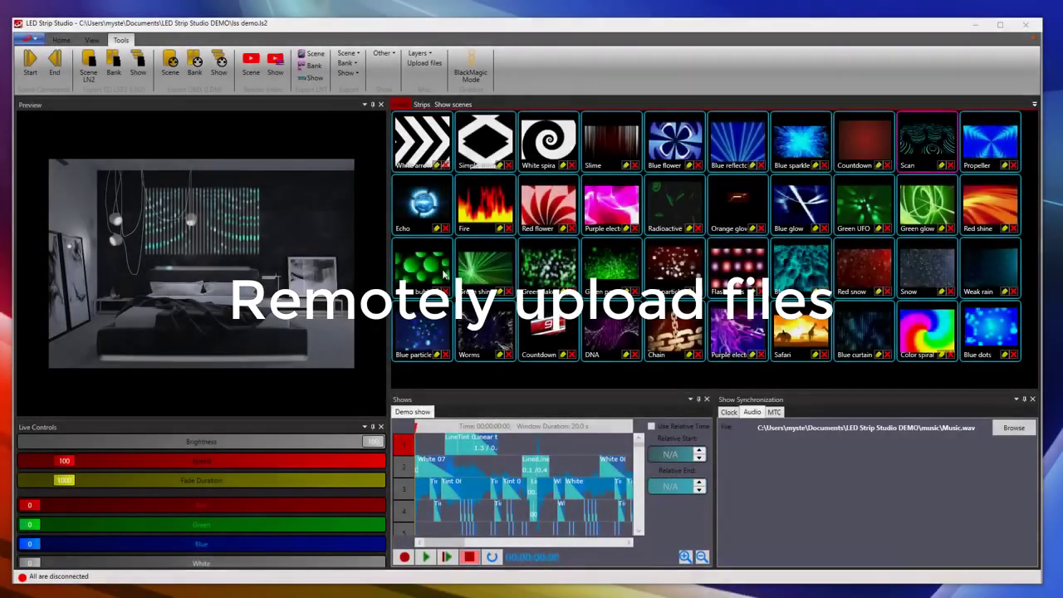
# - Add EFF001–EFF020.LN2 to the upload list for controller 192.168.1.128
pyautogui.click(424, 71)
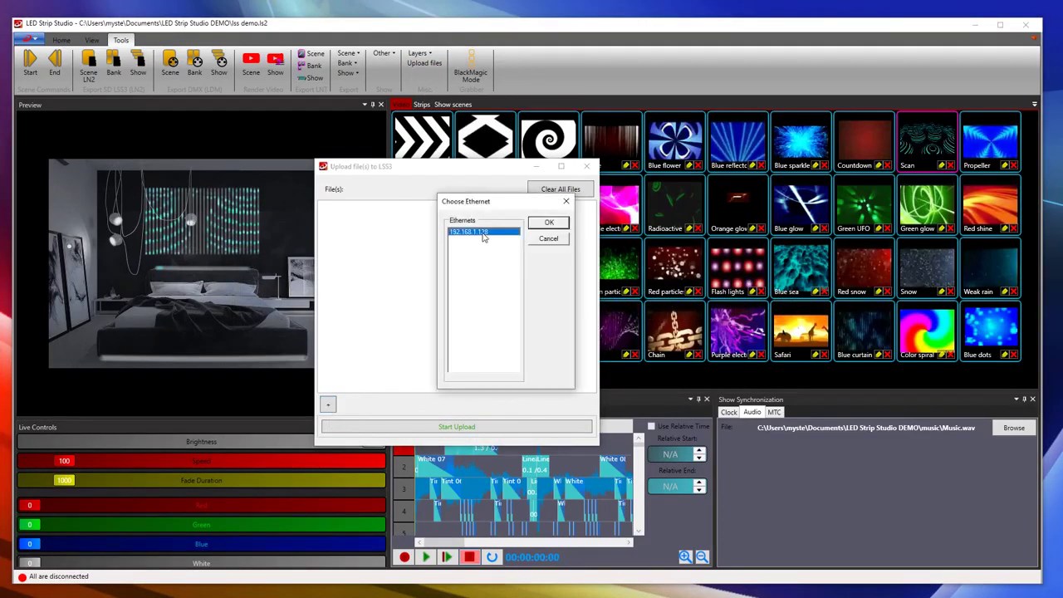
pyautogui.click(549, 224)
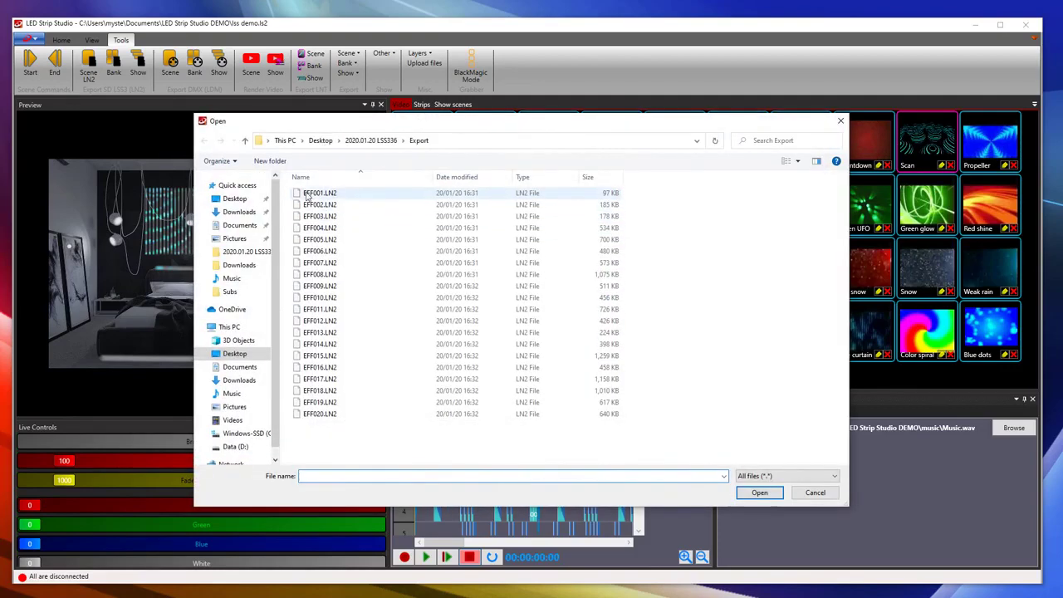
pyautogui.keyDown('shift'); pyautogui.click(318, 416); pyautogui.keyUp('shift')
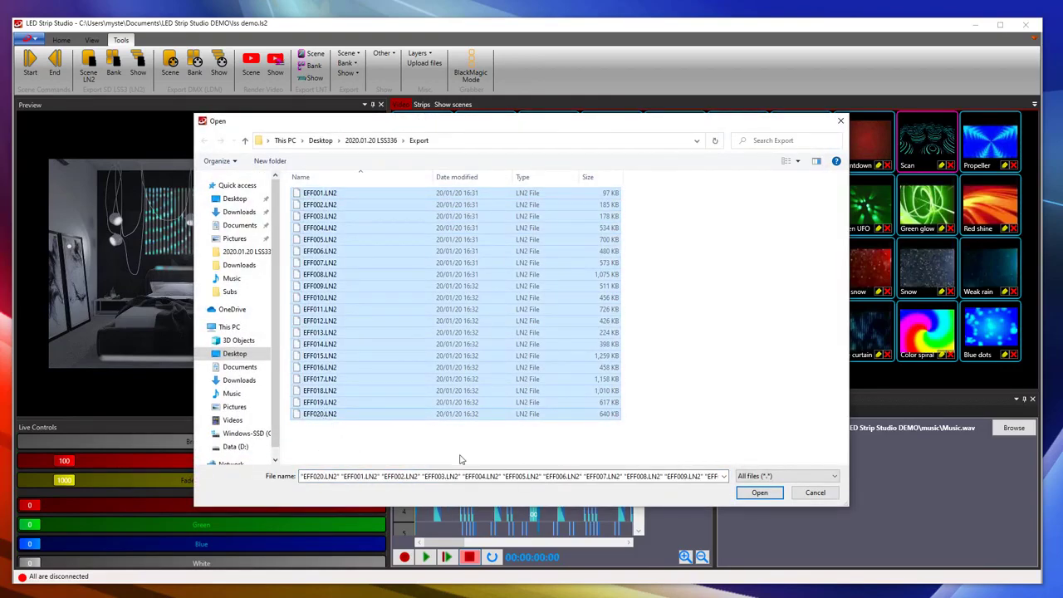
pyautogui.click(768, 496)
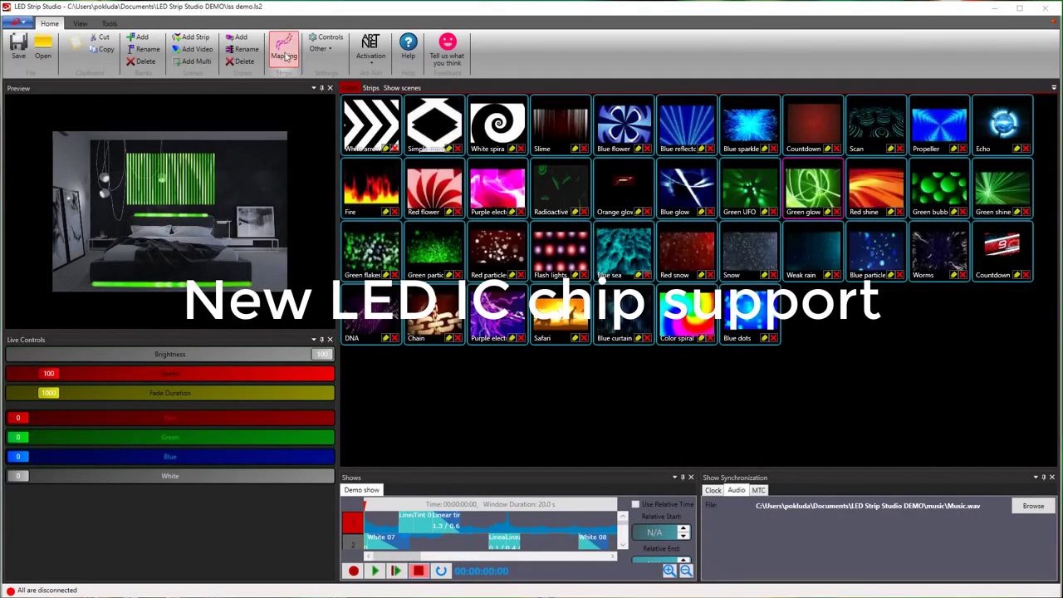
# - Show the LED chip Type dropdown for Strip 1 in Strip Settings
pyautogui.click(284, 52)
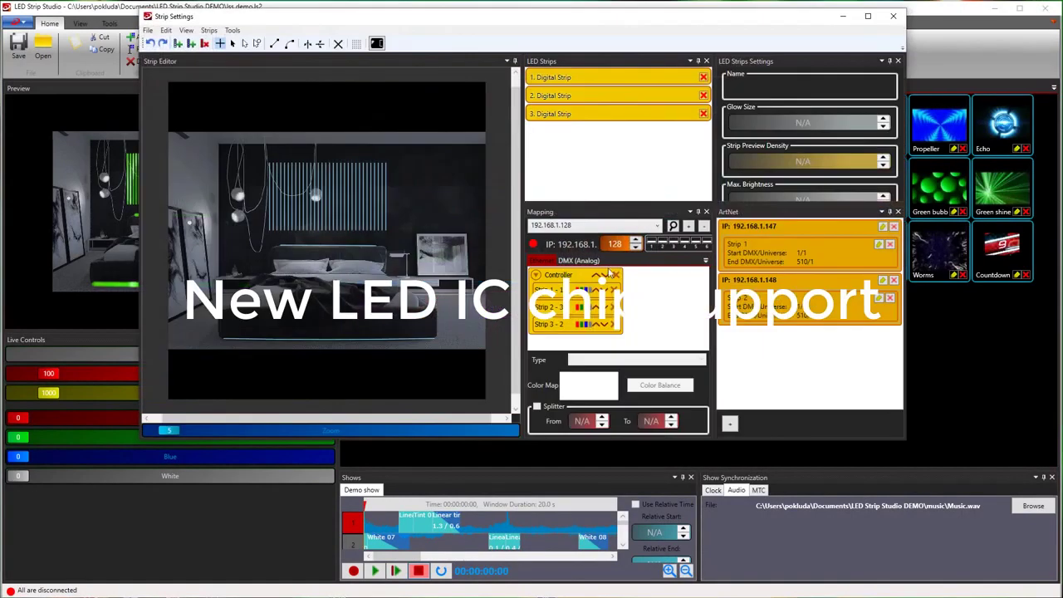
pyautogui.click(562, 292)
pyautogui.click(653, 359)
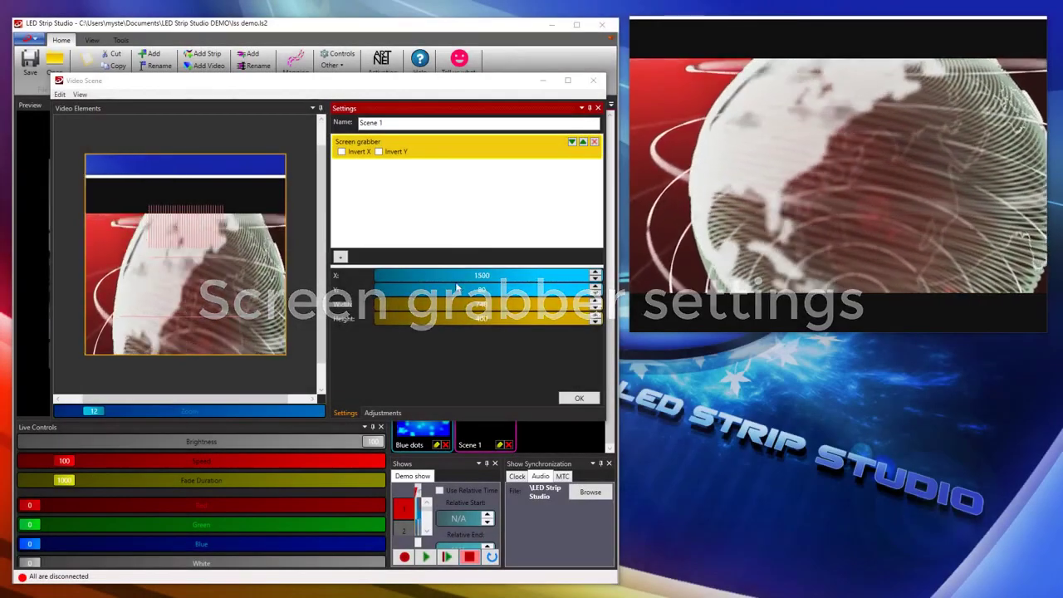
# - Adjust the screen grabber sliders to Y 150 and height 530
pyautogui.scroll(3, 457, 291)
pyautogui.scroll(1, 457, 289)
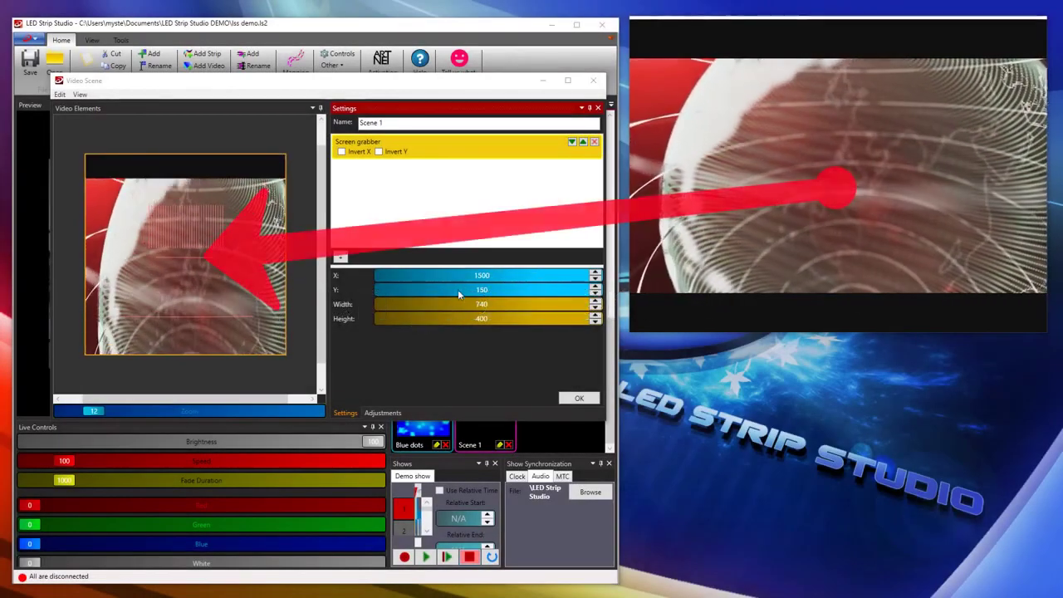
pyautogui.scroll(2, 473, 324)
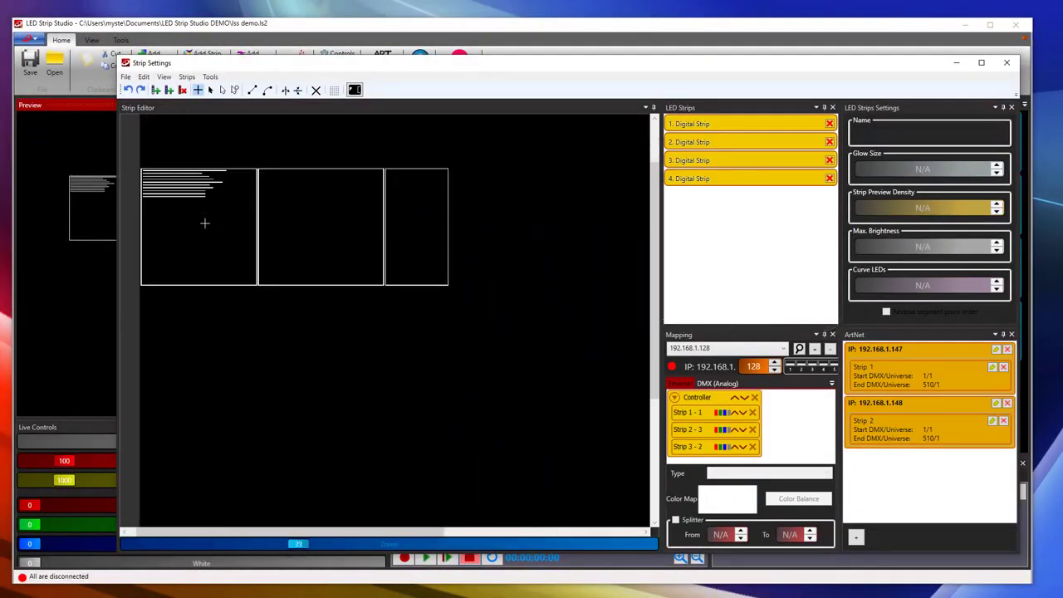
# - Zoom in, enable the grid and draw a new strip along the panel's top line
pyautogui.scroll(1, 219, 354)
pyautogui.scroll(1, 220, 371)
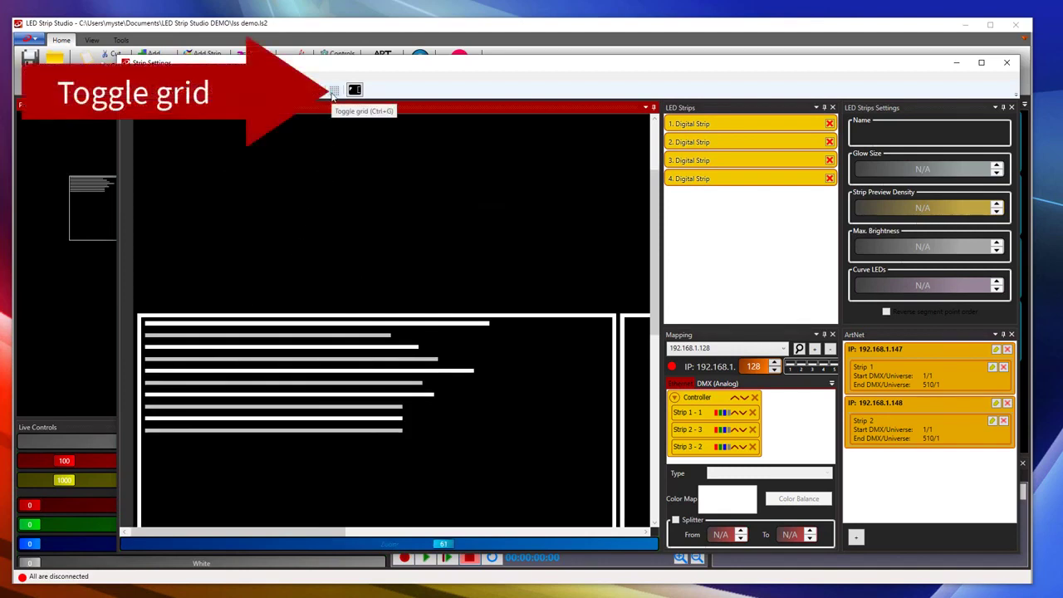
pyautogui.click(333, 91)
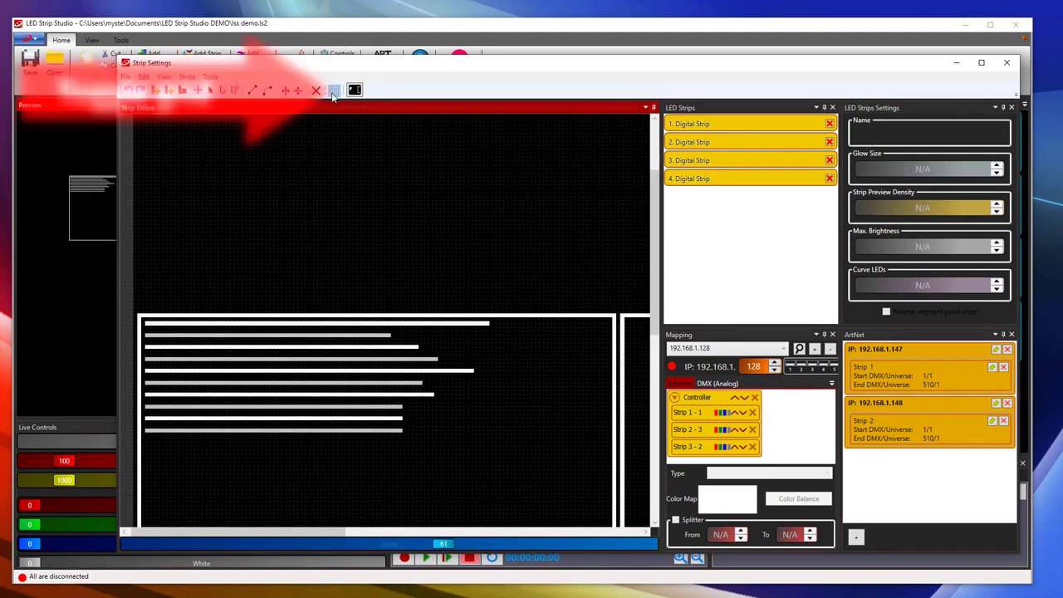
pyautogui.click(155, 311)
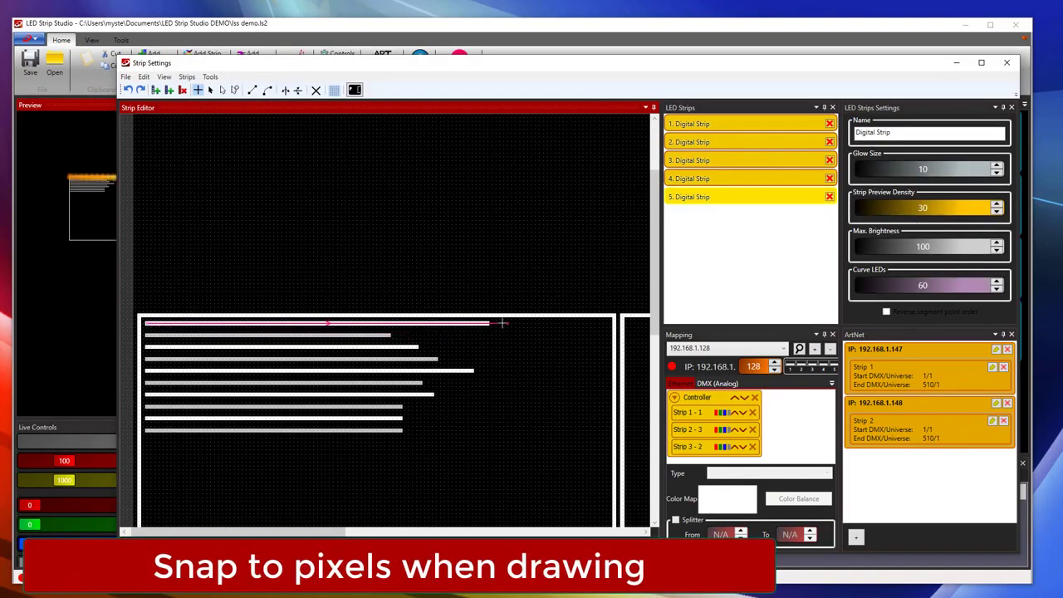
# - Zoom further into the canvas and select the panel's second strip
pyautogui.scroll(1, 176, 334)
pyautogui.scroll(1, 162, 335)
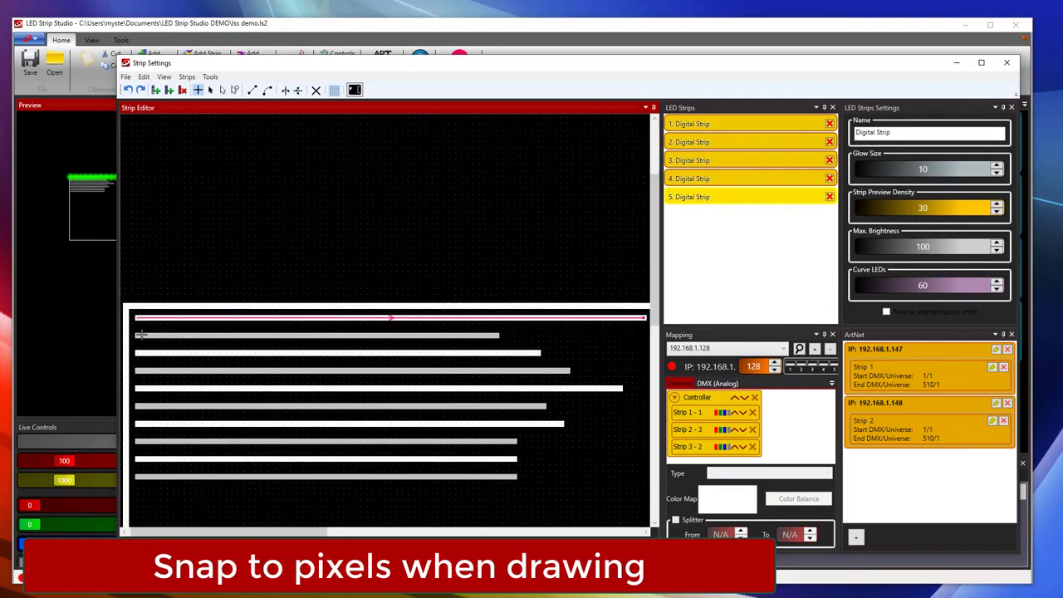
pyautogui.click(139, 336)
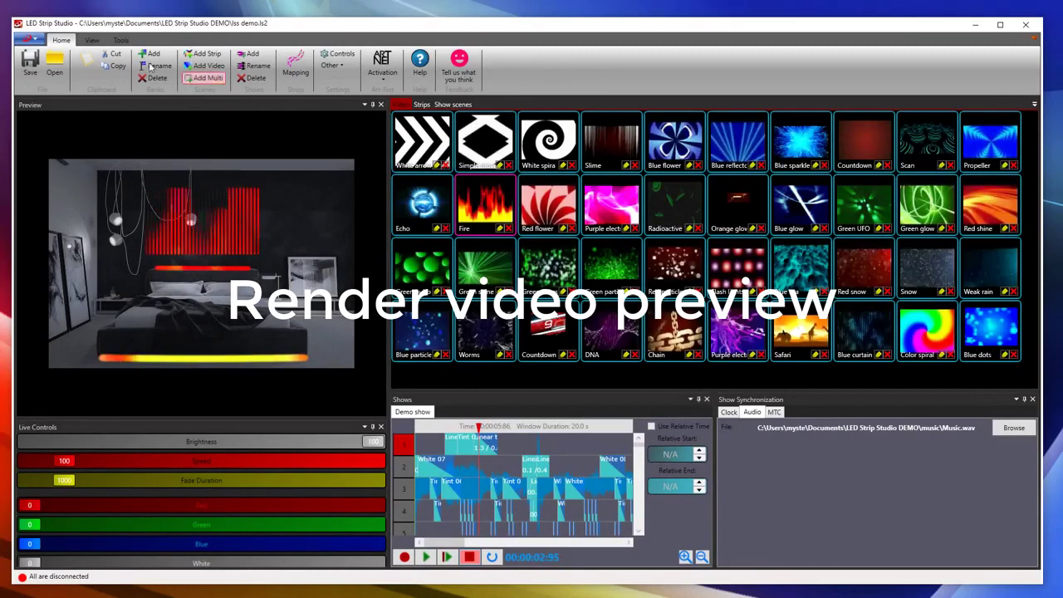
# - Bring up the Render to Video dialog from the Tools tab
pyautogui.click(120, 40)
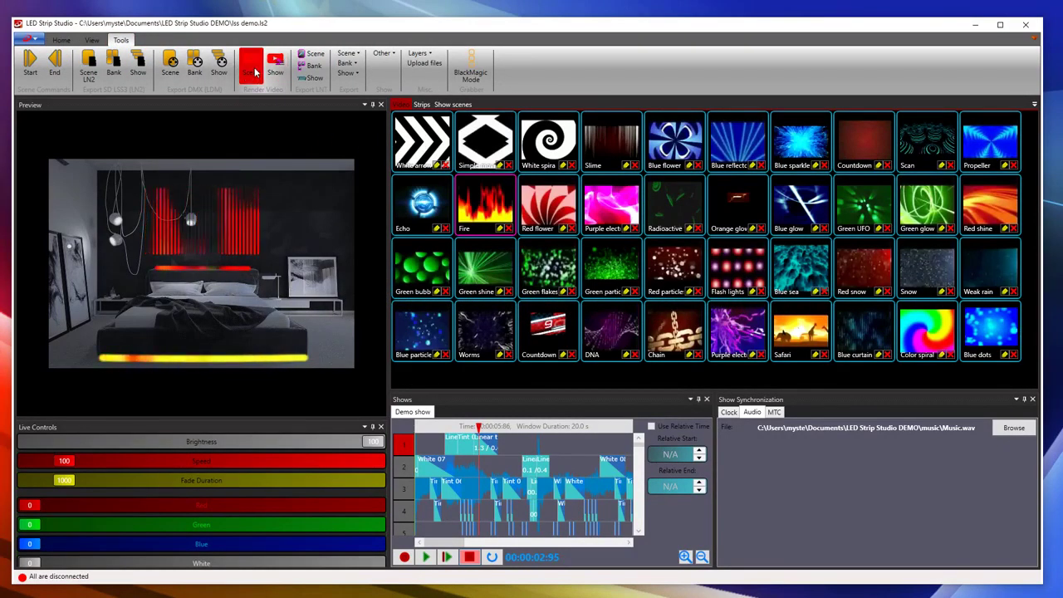
pyautogui.click(255, 72)
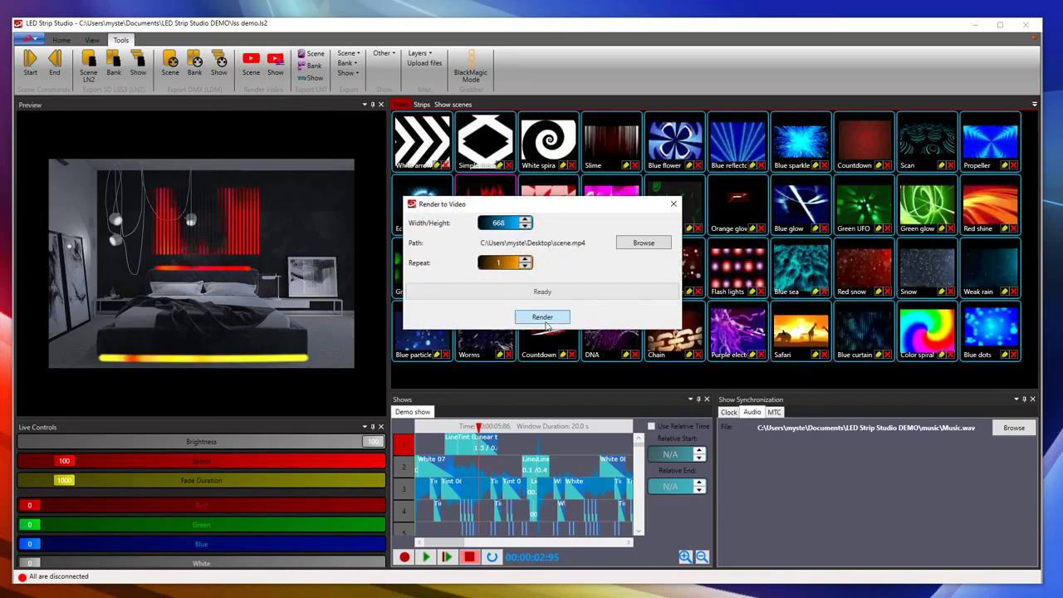